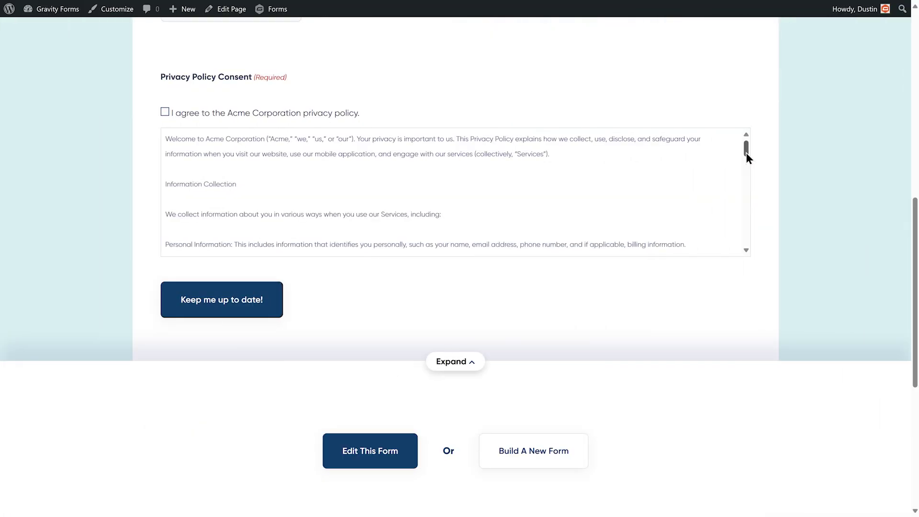
left_click_drag(747, 158, 745, 236)
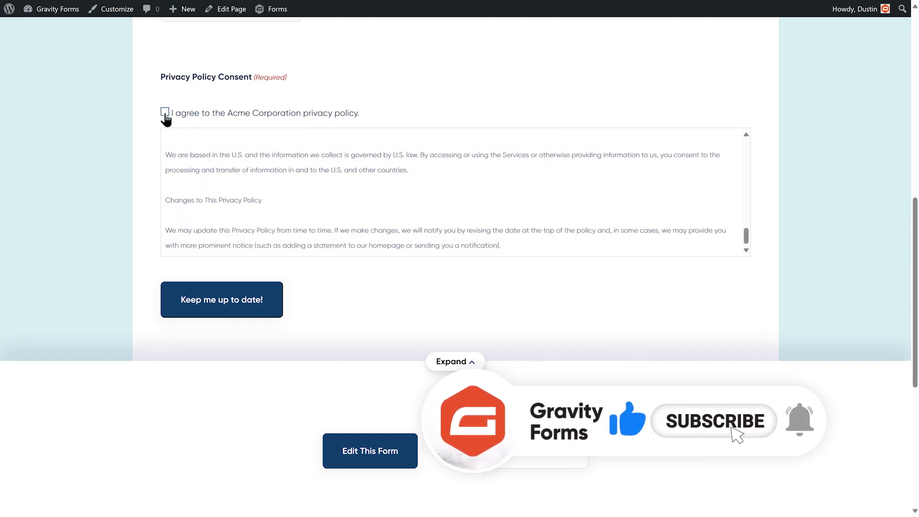
Step: Tick the consent checkbox agreeing to the Acme Corporation privacy policy on the live form
left_click(164, 113)
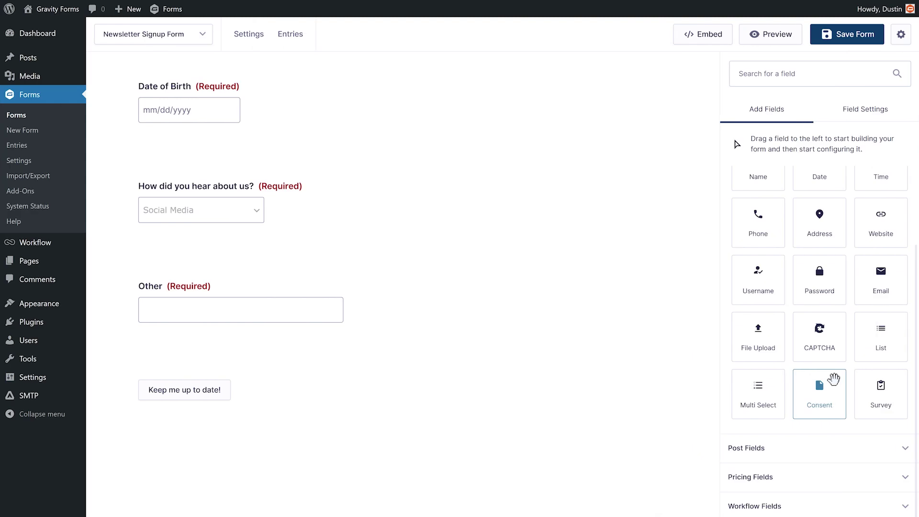
Step: Drag a Consent field onto the form above the 'Keep me up to date!' button
left_click_drag(834, 378, 629, 364)
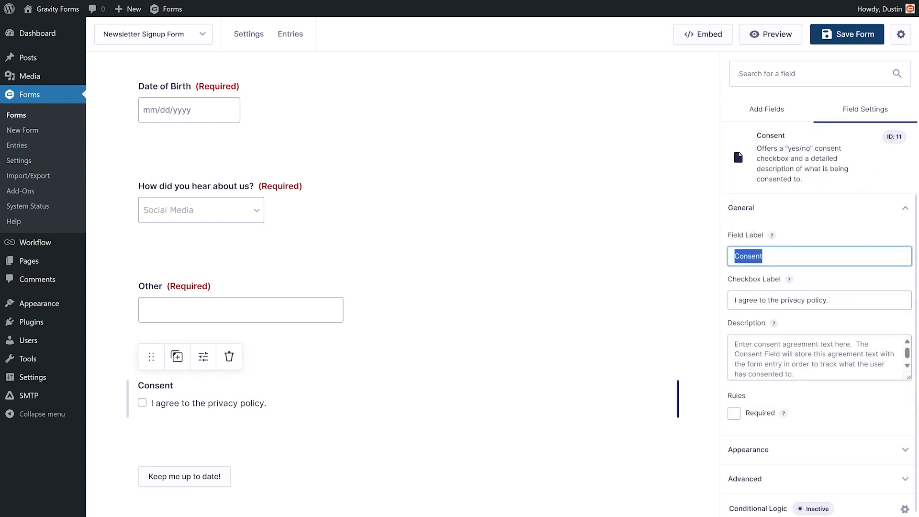
type("PrivacyPolicy Consent Acme Corporation")
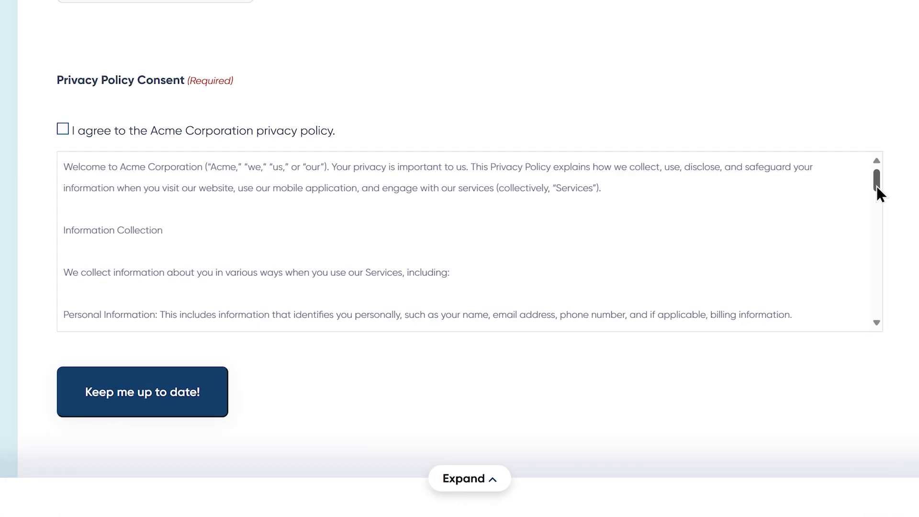
left_click_drag(877, 186, 871, 312)
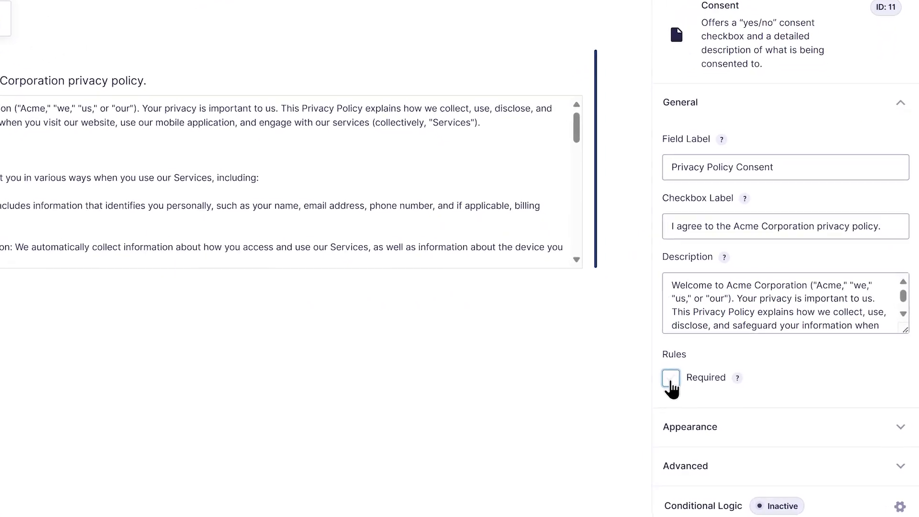
Step: Mark the Privacy Policy Consent field as Required under Rules
left_click(650, 367)
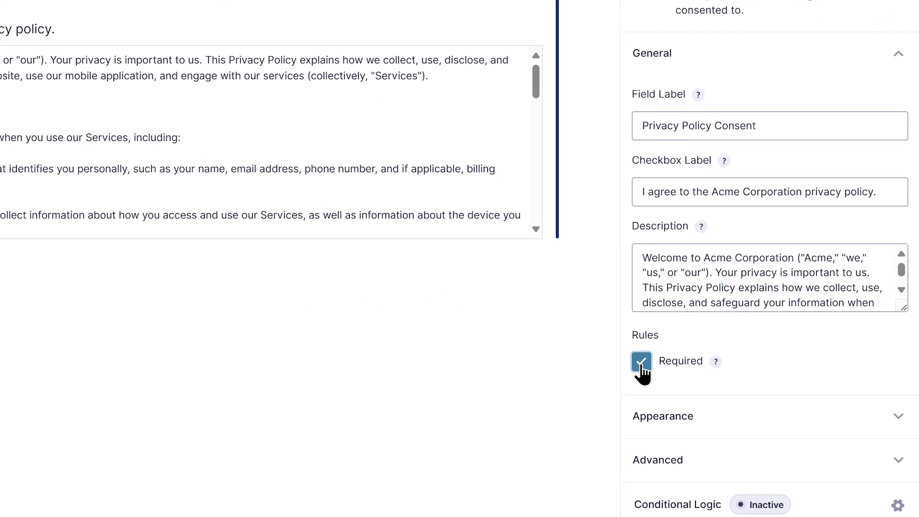